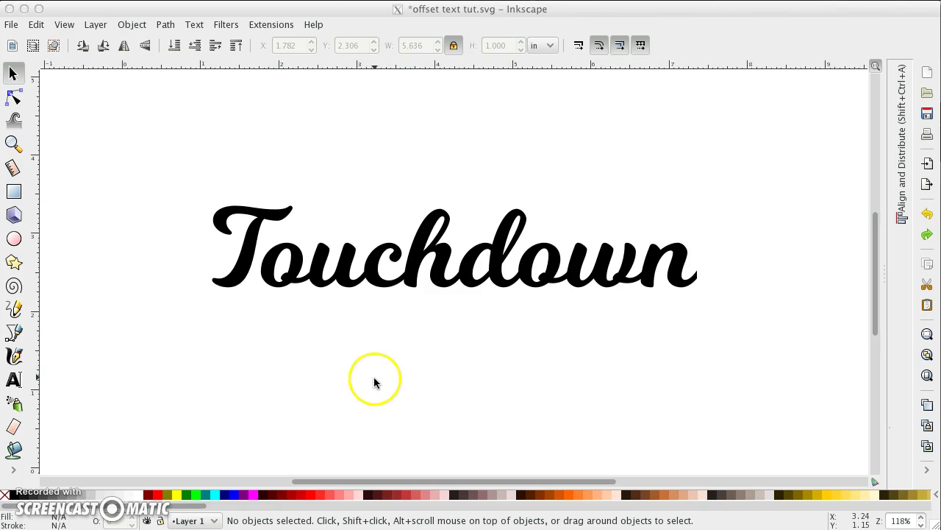
Activate the Paint Bucket tool and set its grow/shrink unit to pt
{"action": "left_click", "coordinate": [16, 450]}
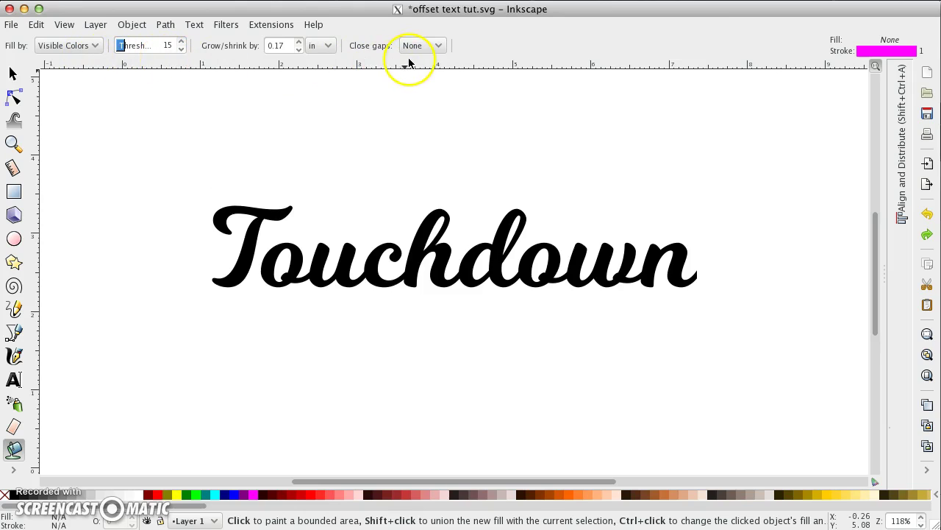
{"action": "left_click", "coordinate": [329, 47]}
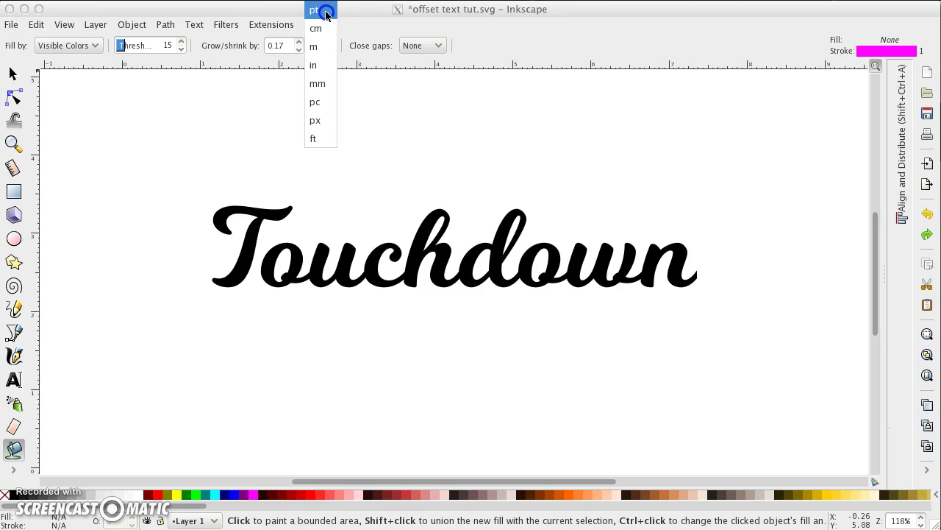
{"action": "left_click", "coordinate": [326, 15]}
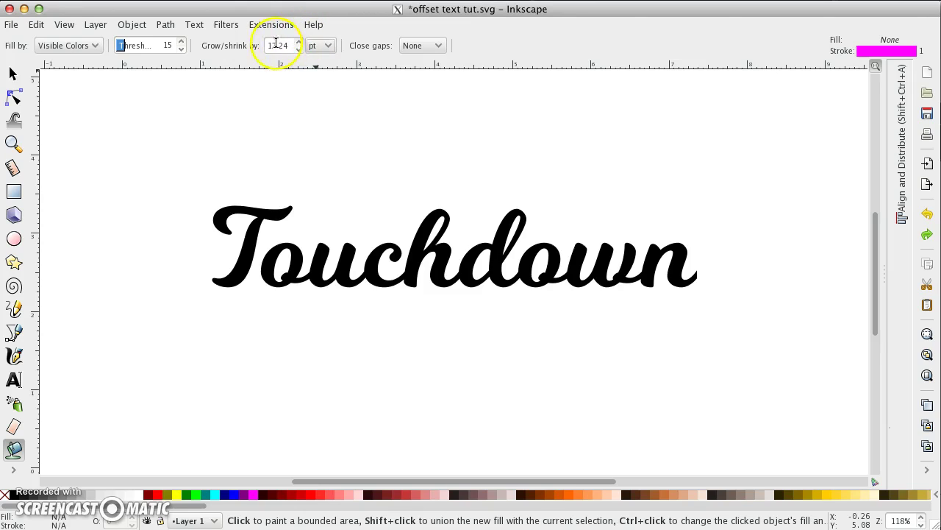
Try a bucket-fill offset grown by 18 pt around the joined letters "ouchdown", and undo it
{"action": "left_click_drag", "start_coordinate": [264, 45], "coordinate": [292, 44]}
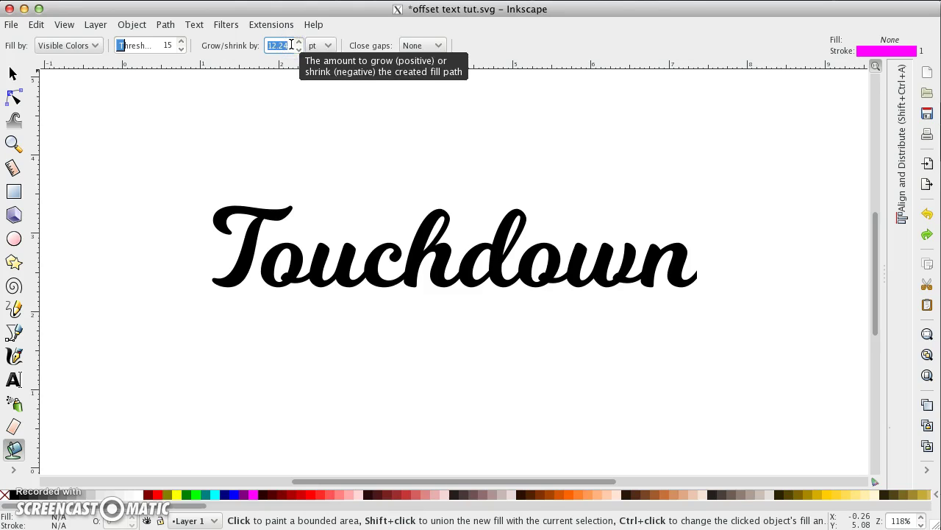
{"action": "type", "text": "18"}
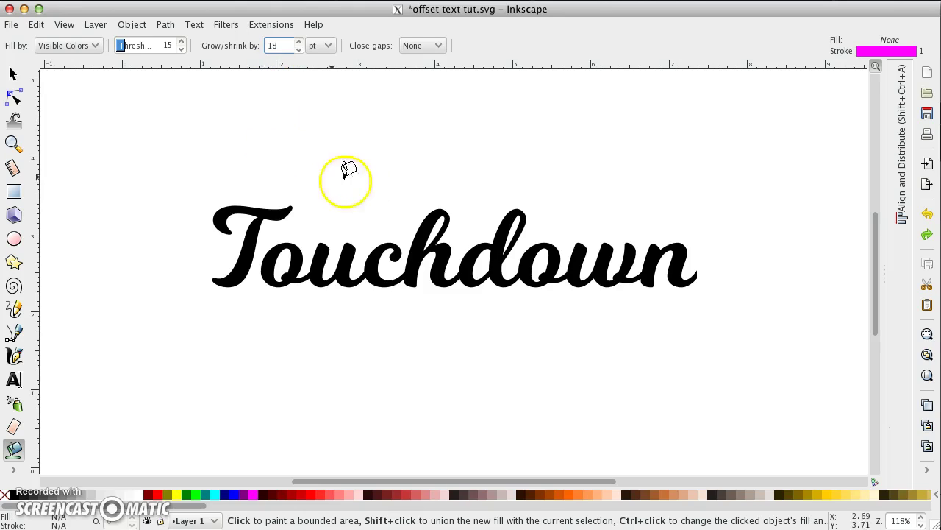
{"action": "left_click", "coordinate": [433, 210]}
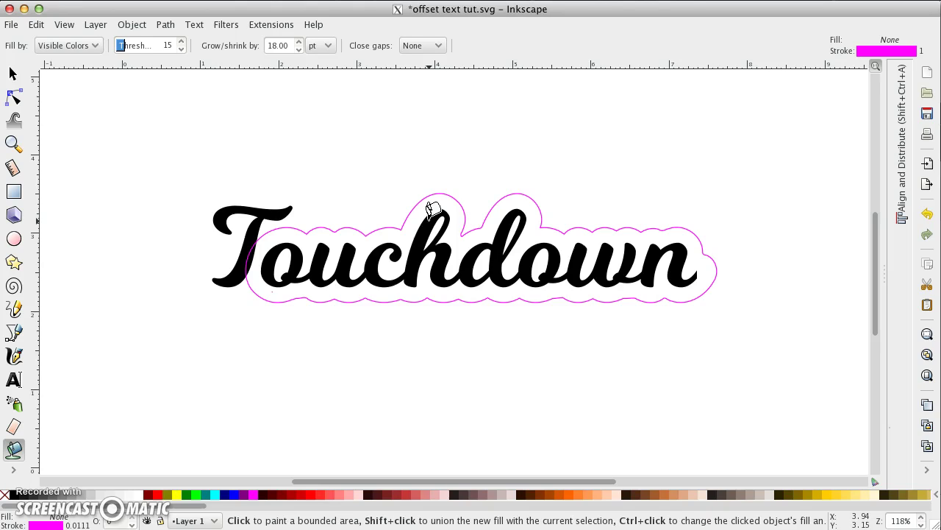
{"action": "left_click", "coordinate": [429, 213]}
{"action": "key", "text": "ctrl+z"}
Create a 12 pt bucket-fill offset around the joined letters "ouchdown" and union the T's offset with it
{"action": "left_click_drag", "start_coordinate": [287, 46], "coordinate": [259, 46]}
{"action": "type", "text": "12"}
{"action": "left_click", "coordinate": [425, 221]}
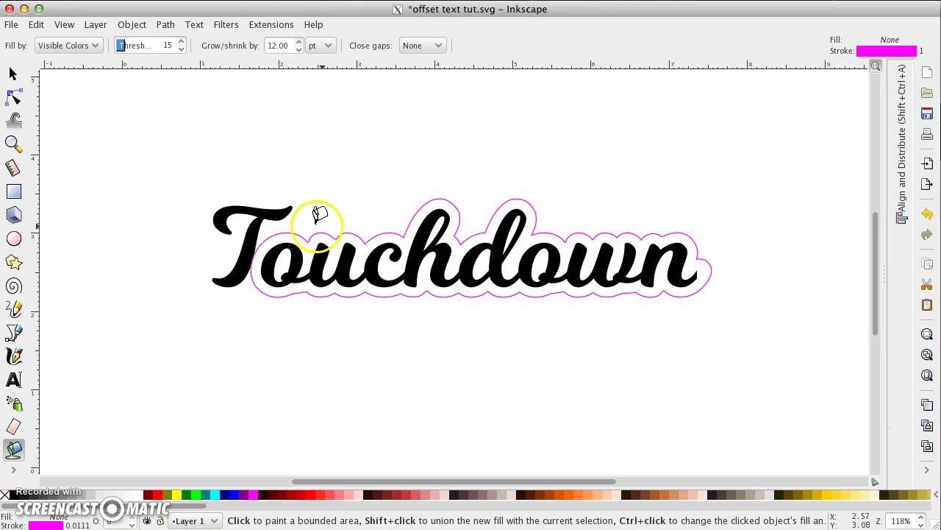
{"action": "left_click", "coordinate": [283, 203], "text": "shift"}
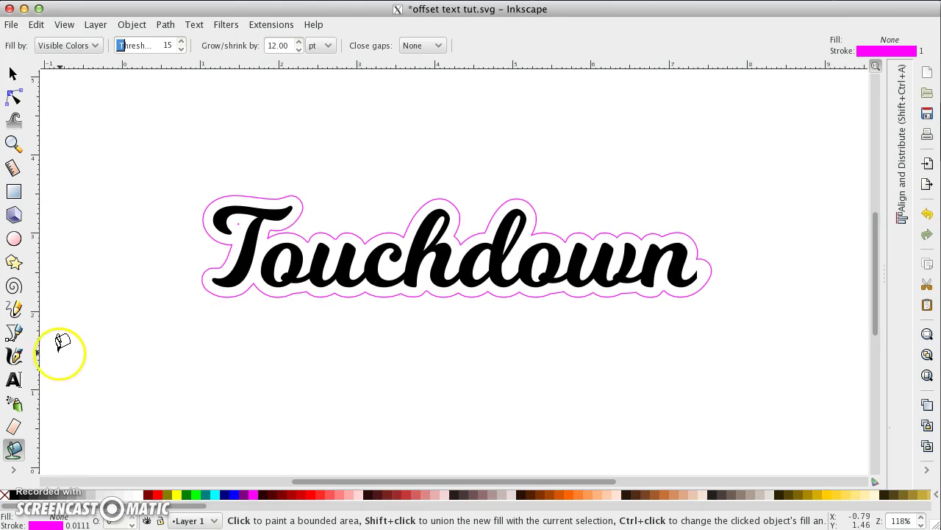
Delete the stray nodes inside the T from the magenta offset path
{"action": "left_click", "coordinate": [18, 72]}
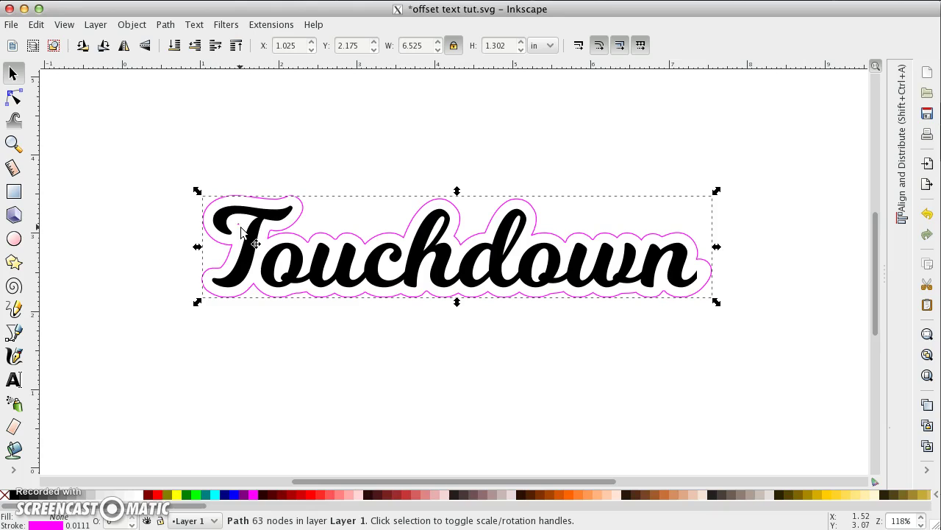
{"action": "left_click", "coordinate": [262, 202]}
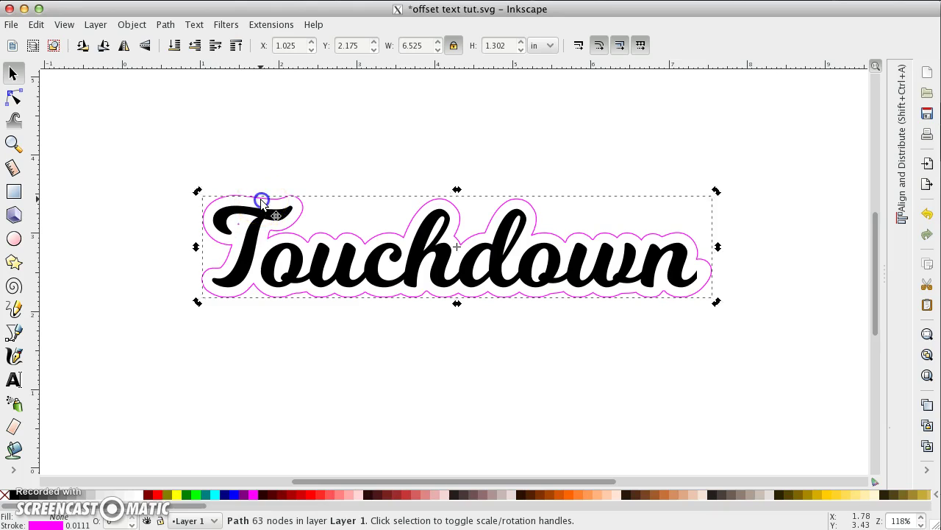
{"action": "left_click", "coordinate": [262, 201]}
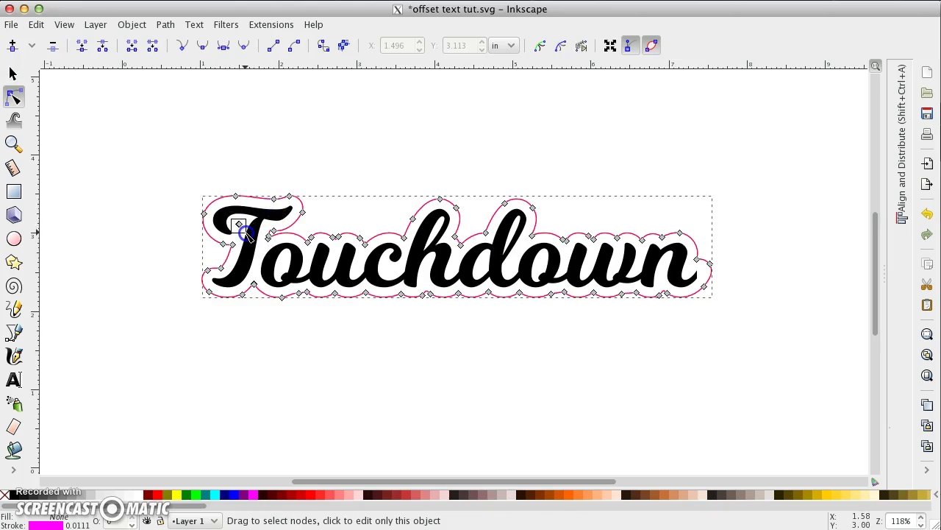
{"action": "left_click_drag", "start_coordinate": [248, 235], "coordinate": [249, 237]}
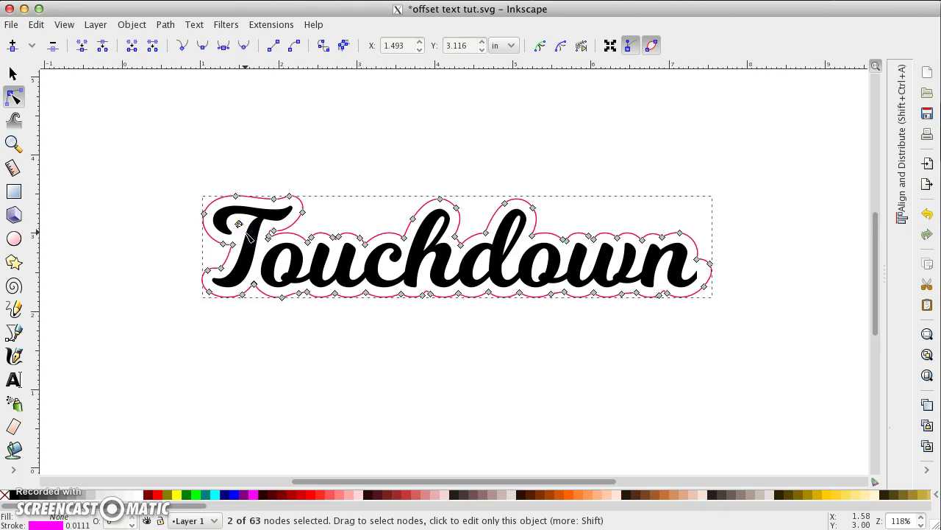
{"action": "left_click", "coordinate": [234, 184]}
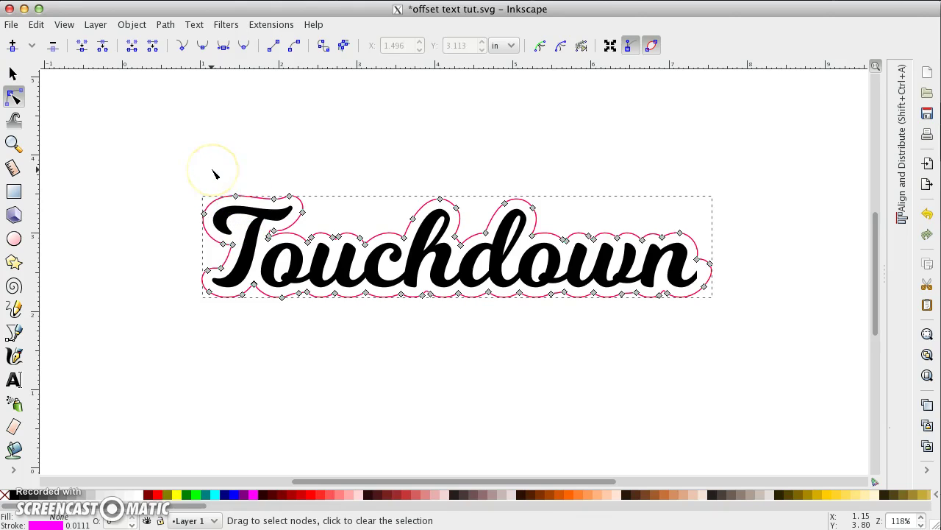
{"action": "left_click", "coordinate": [13, 74]}
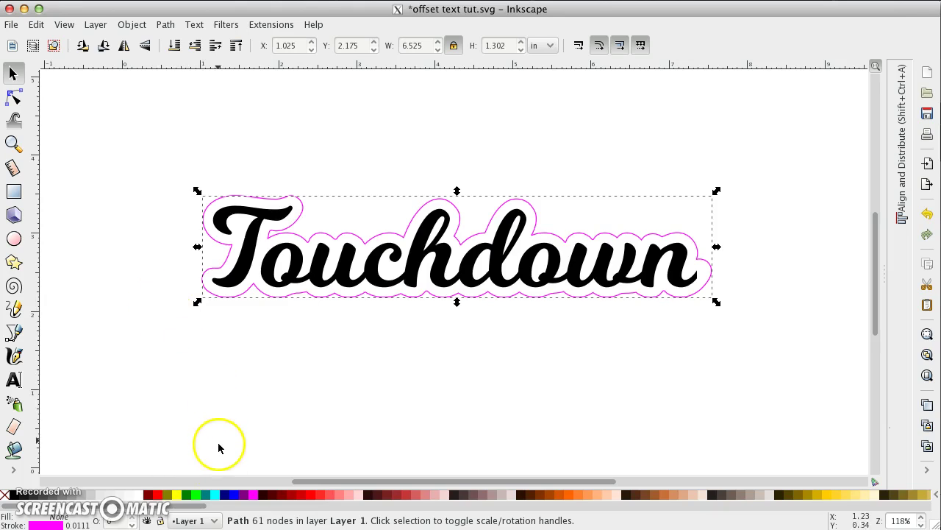
Give the offset shape a cyan fill with no stroke and lower it to the bottom behind the text
{"action": "left_click", "coordinate": [215, 496]}
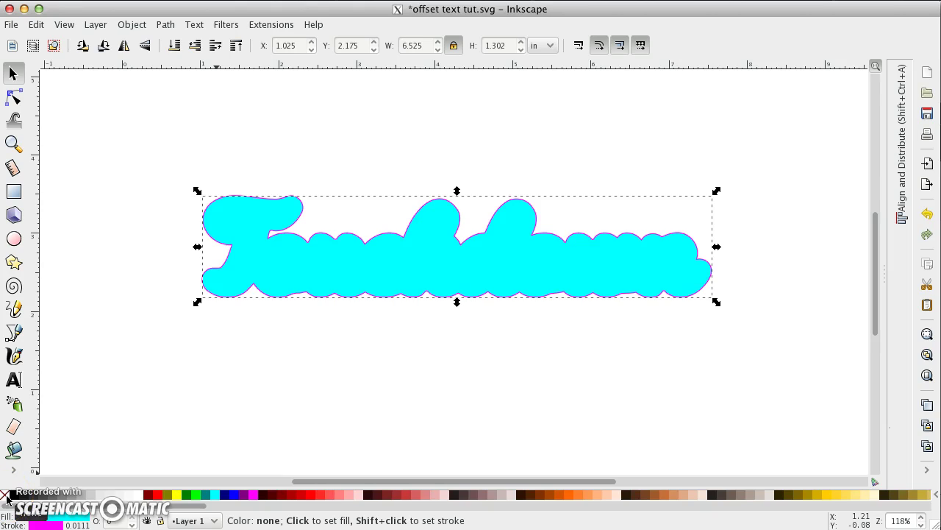
{"action": "key", "text": "shift"}
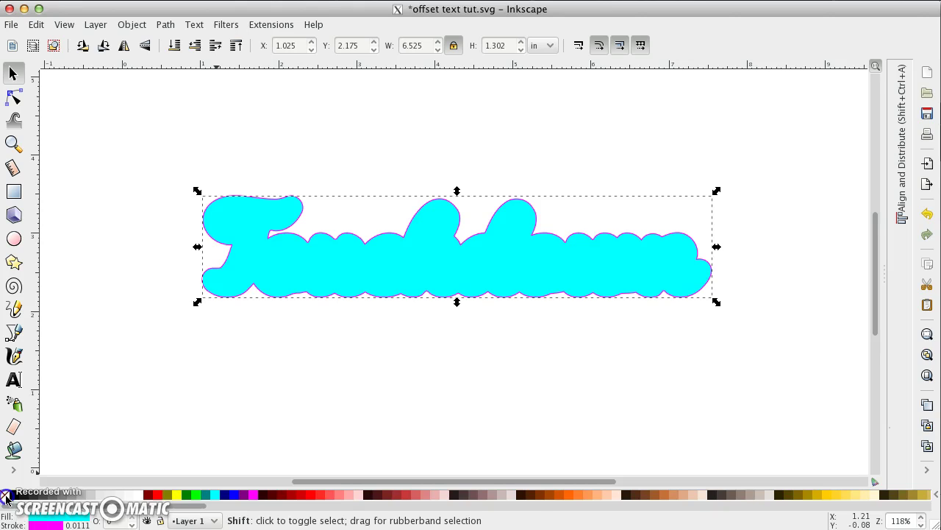
{"action": "left_click", "coordinate": [6, 498], "text": "shift"}
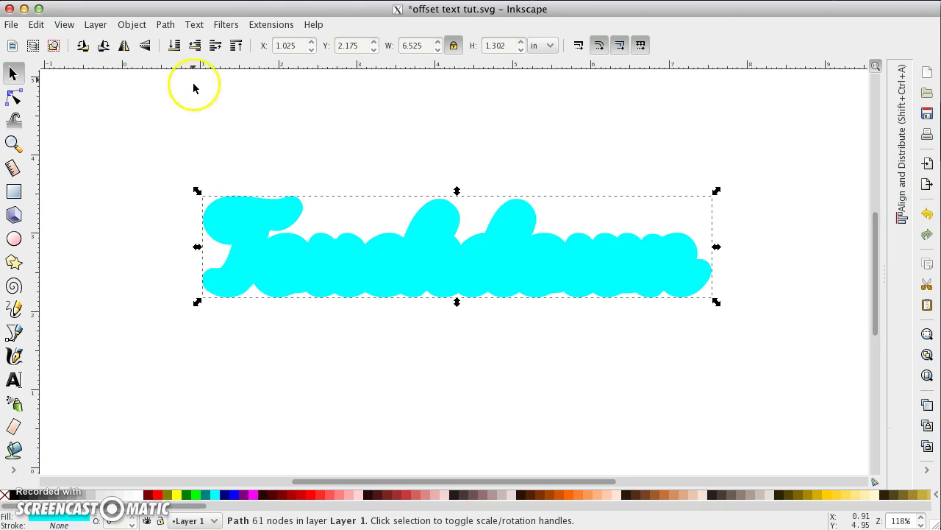
{"action": "left_click", "coordinate": [175, 44]}
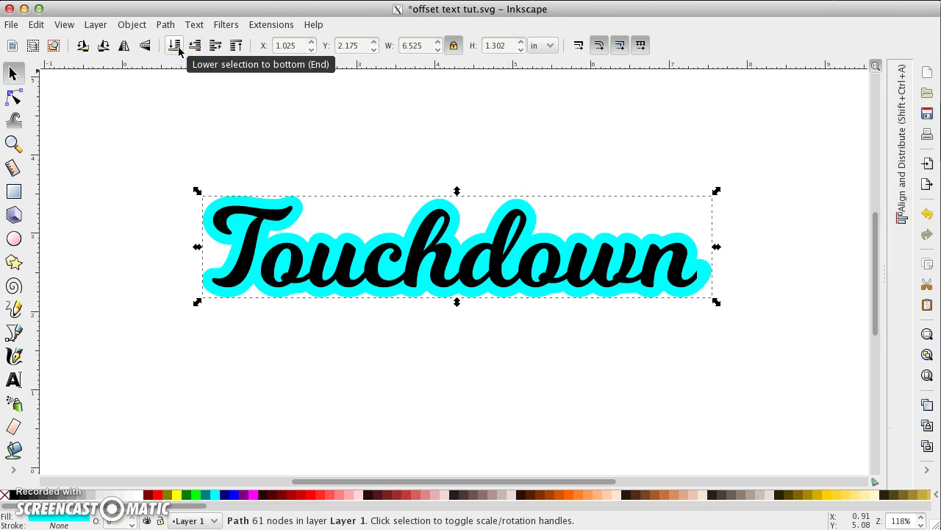
Create a second bucket-fill offset of 12 pt around the cyan shape and select it
{"action": "left_click", "coordinate": [16, 452]}
{"action": "left_click", "coordinate": [298, 200]}
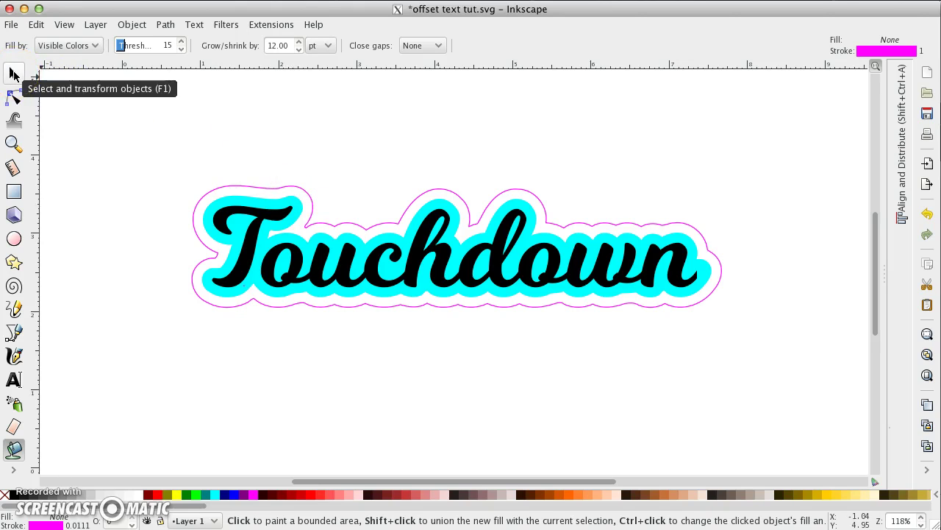
{"action": "left_click", "coordinate": [12, 74]}
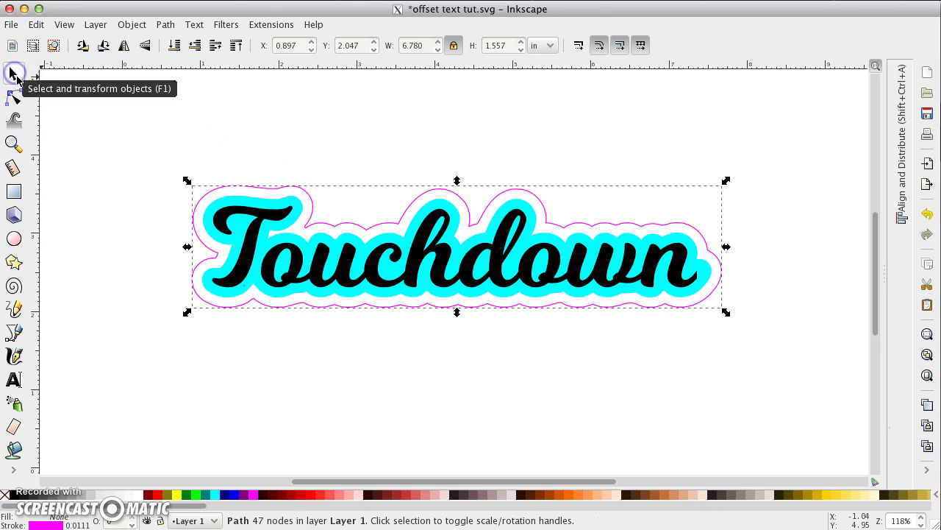
Give the outer offset a blue fill with no stroke and lower it to the bottom behind the cyan shape
{"action": "left_click", "coordinate": [234, 496]}
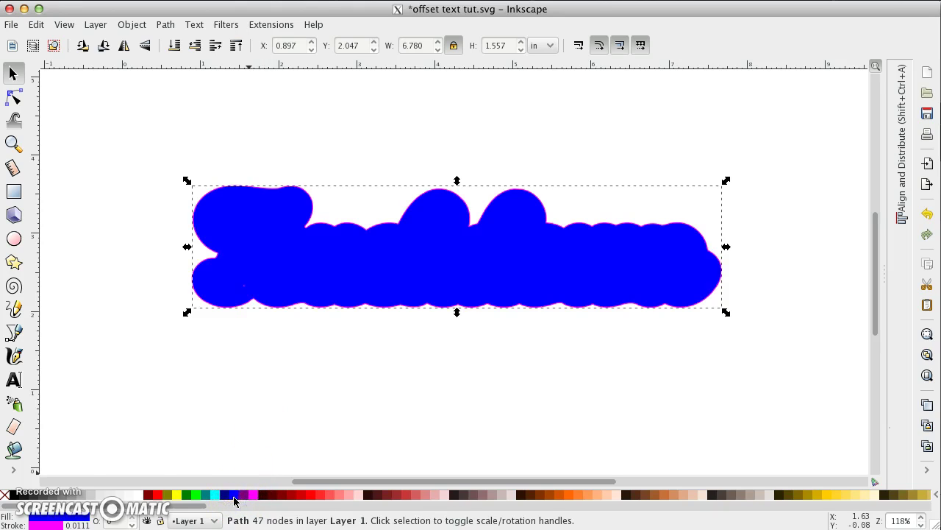
{"action": "left_click", "coordinate": [3, 495], "text": "shift"}
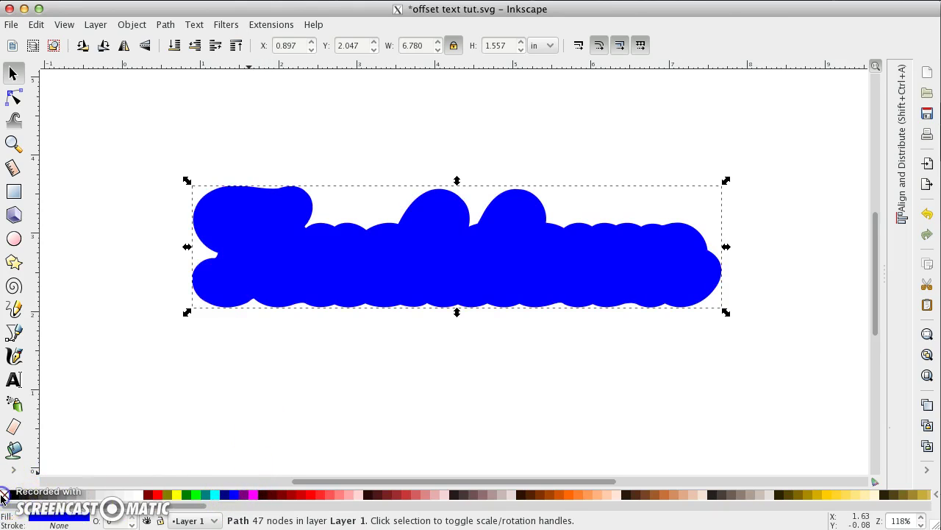
{"action": "left_click", "coordinate": [175, 47]}
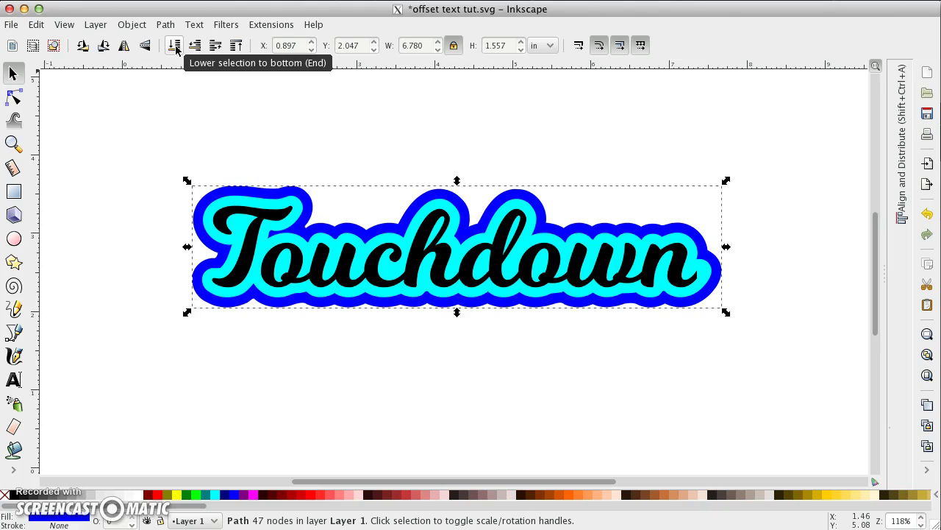
Convert the black "Touchdown" text into one merged path with Union
{"action": "left_click", "coordinate": [420, 252]}
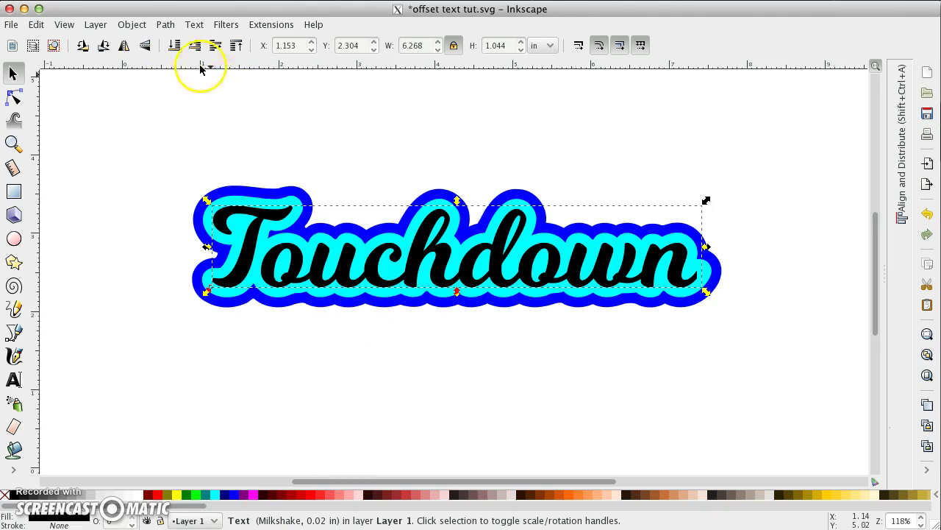
{"action": "left_click", "coordinate": [136, 28]}
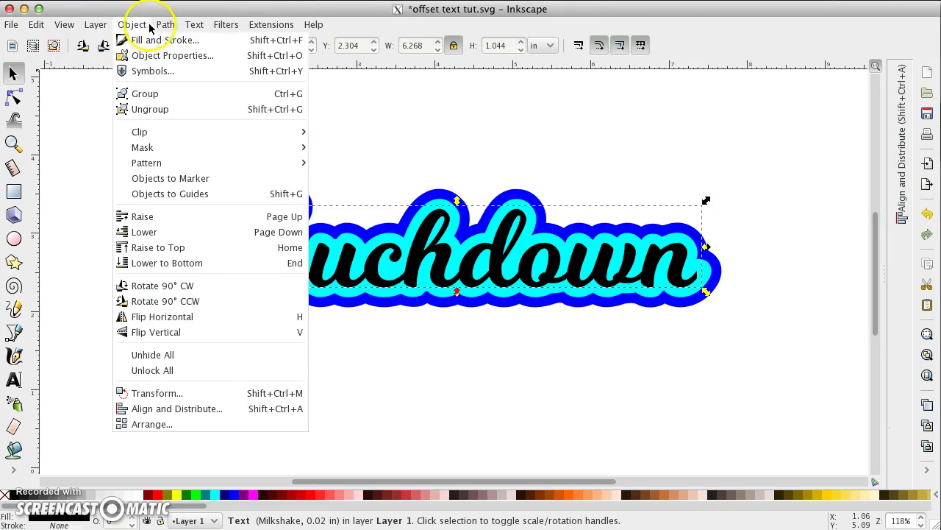
{"action": "left_click", "coordinate": [162, 28]}
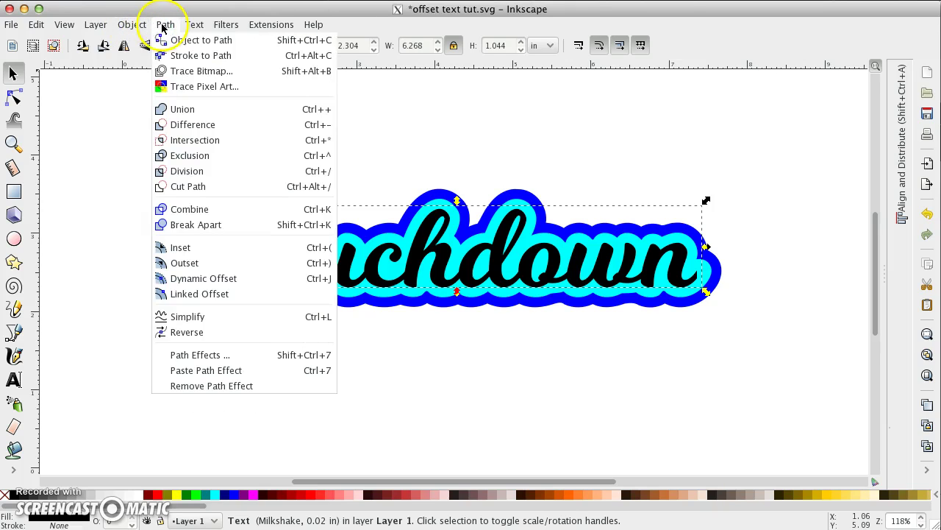
{"action": "left_click", "coordinate": [183, 107]}
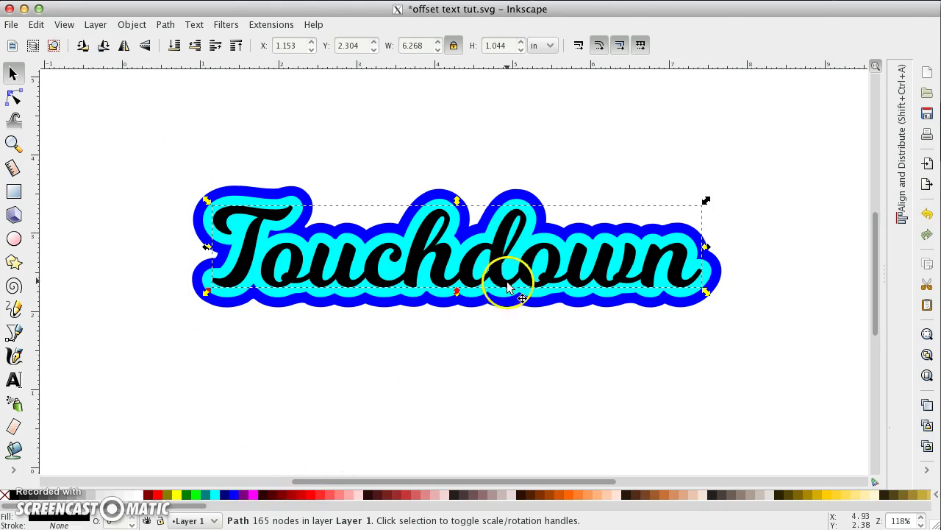
Check the cyan and blue offset layers, view the design in Outline display mode, and return to Normal mode
{"action": "left_click", "coordinate": [347, 298]}
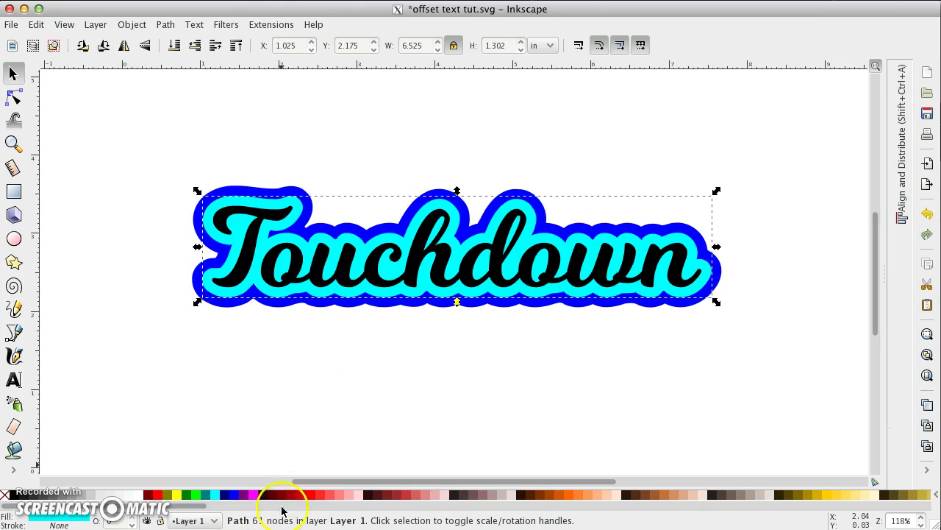
{"action": "left_click", "coordinate": [355, 309]}
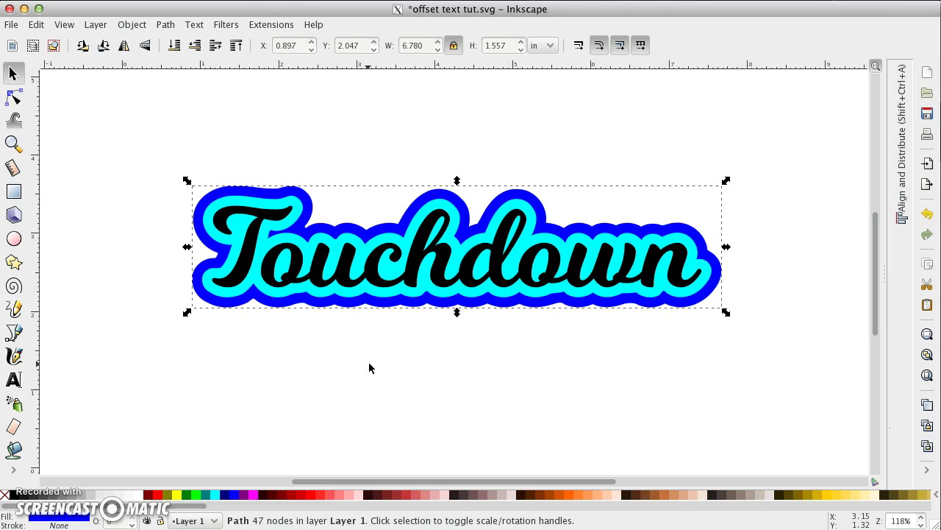
{"action": "left_click", "coordinate": [63, 26]}
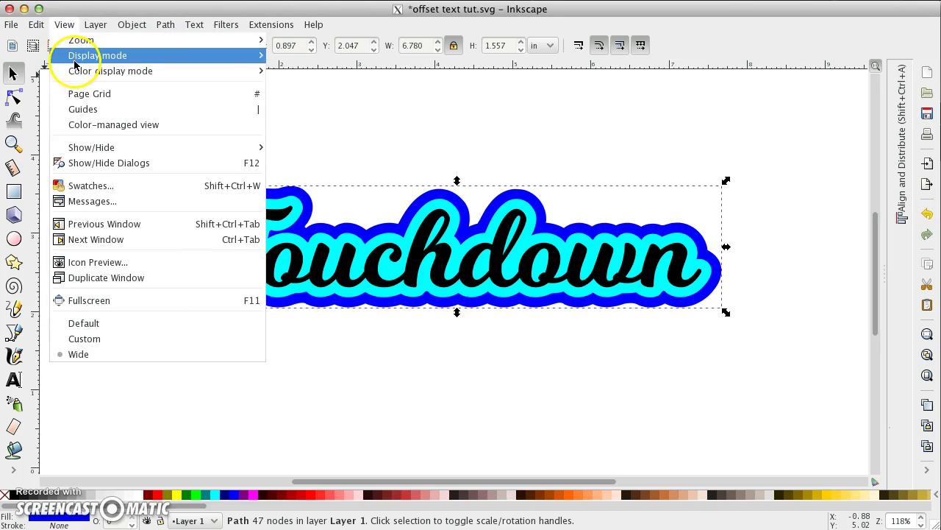
{"action": "mouse_move", "coordinate": [245, 55]}
{"action": "left_click", "coordinate": [289, 99]}
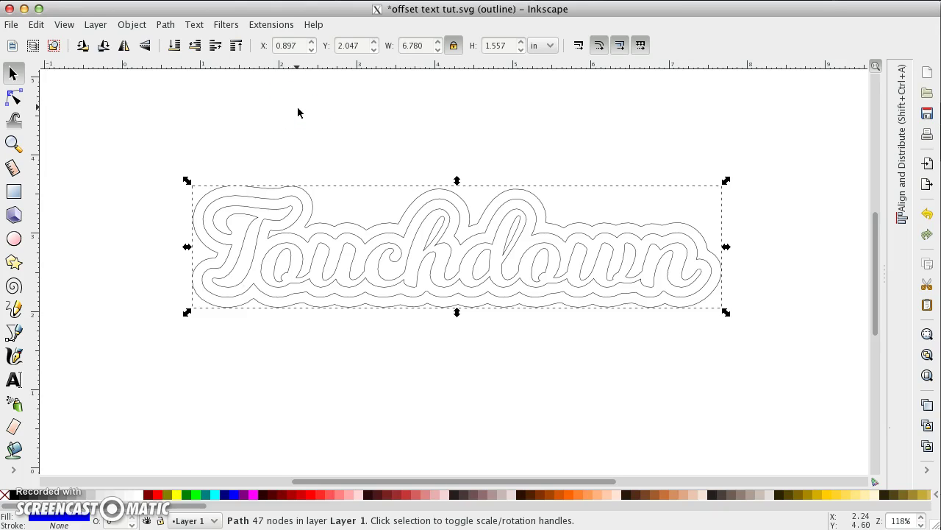
{"action": "left_click", "coordinate": [65, 26]}
{"action": "left_click", "coordinate": [69, 56]}
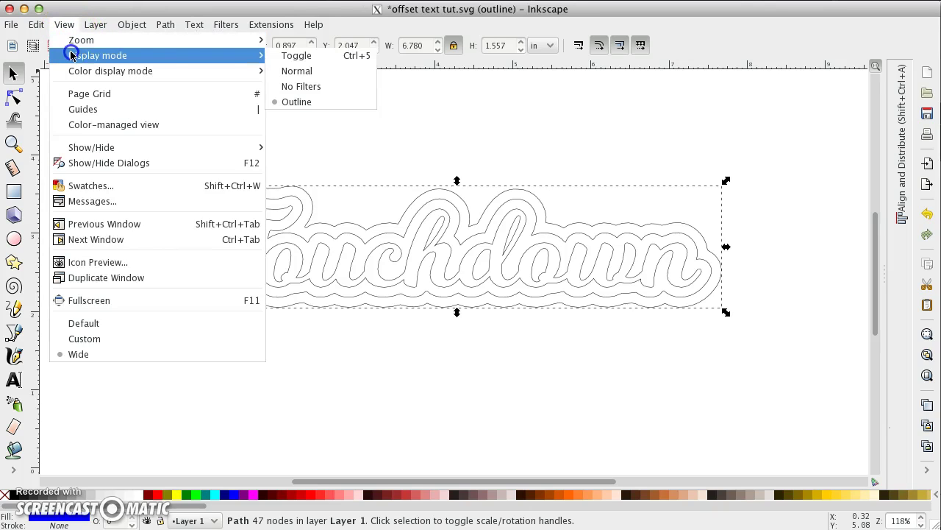
{"action": "left_click", "coordinate": [305, 72]}
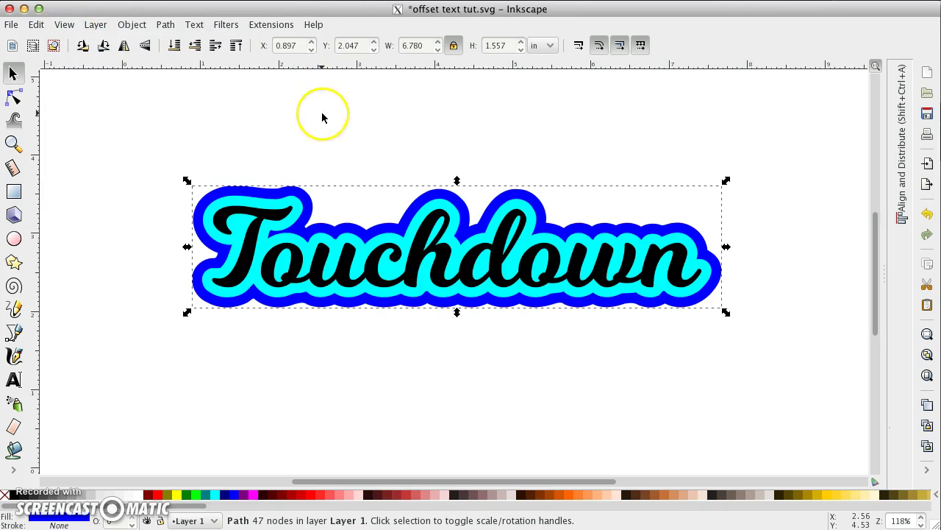